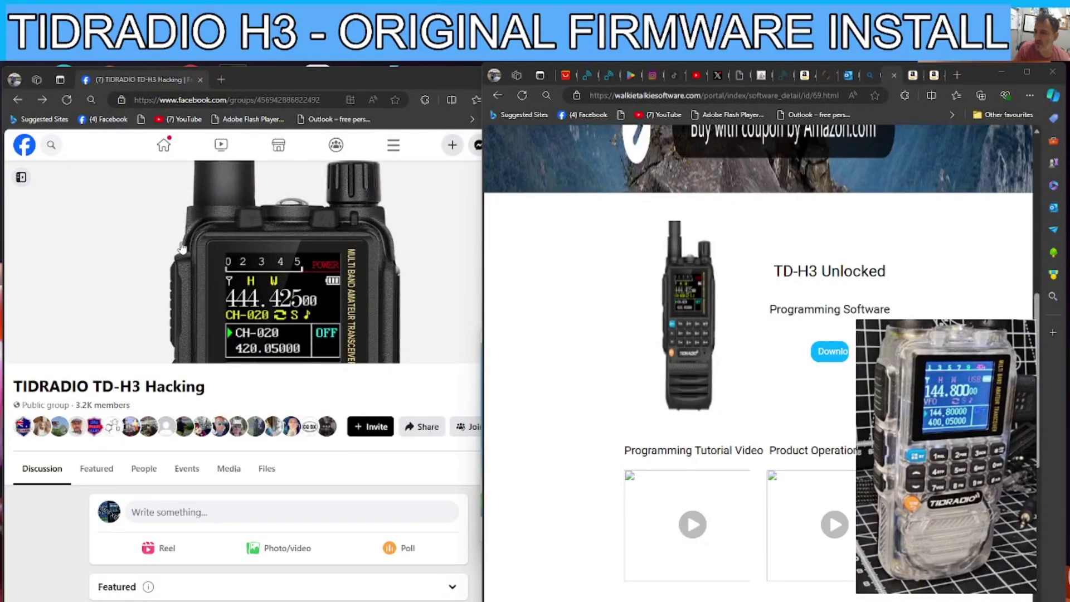
pyautogui.scroll(-10, 157, 286)
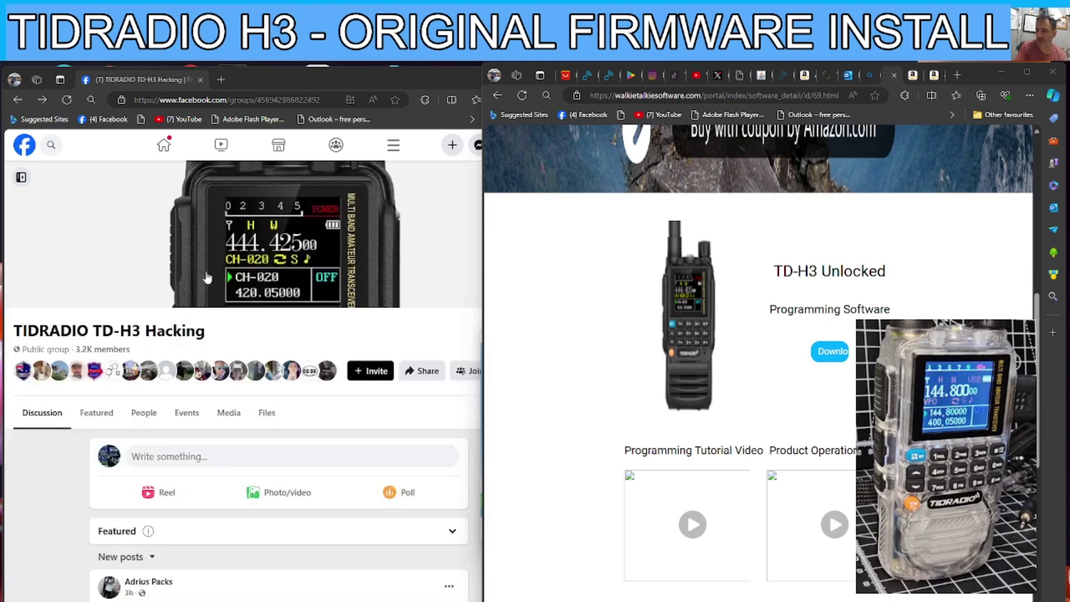
pyautogui.scroll(-2, 128, 357)
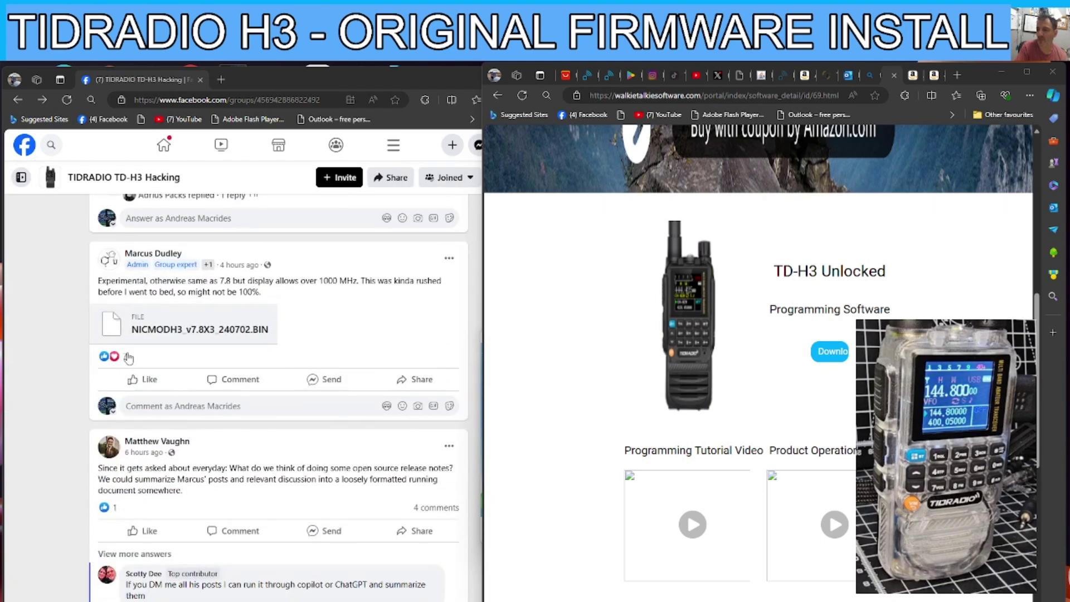
pyautogui.scroll(3, 161, 312)
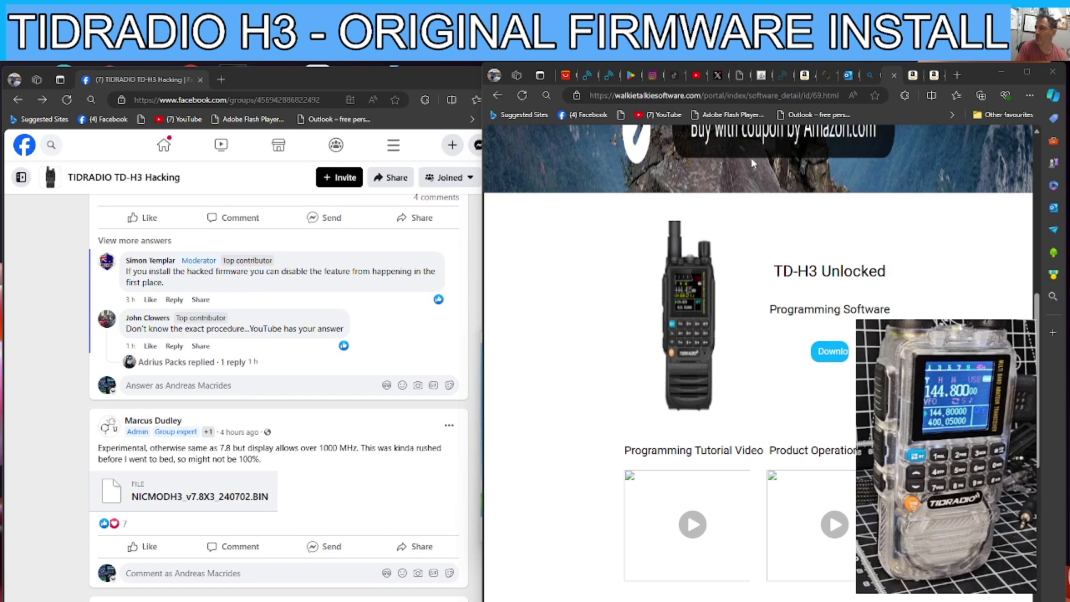
pyautogui.scroll(10, 230, 374)
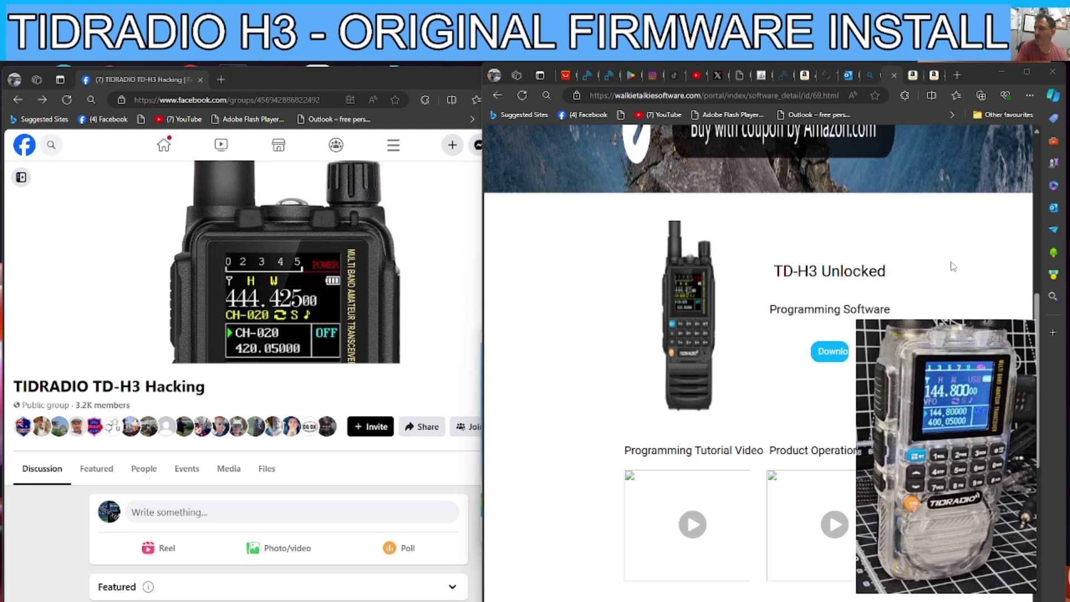
# Step: Download the TD-H3 Unlocked programming software and open the 1.H3 Firmware Upgrade folder inside the TD-H3unlock (1).zip archive
pyautogui.scroll(2, 947, 269)
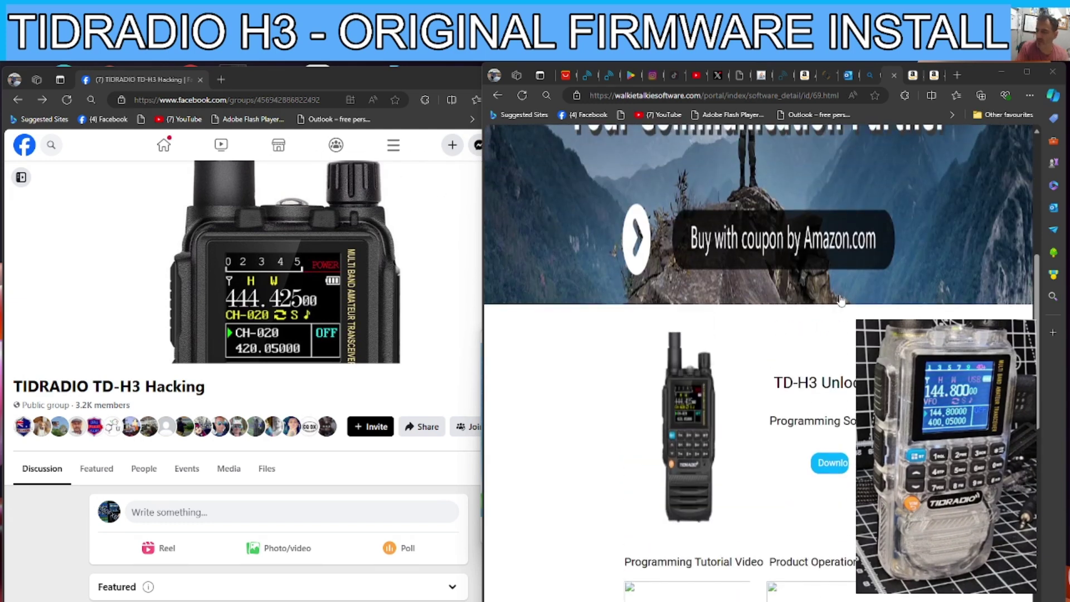
pyautogui.click(833, 465)
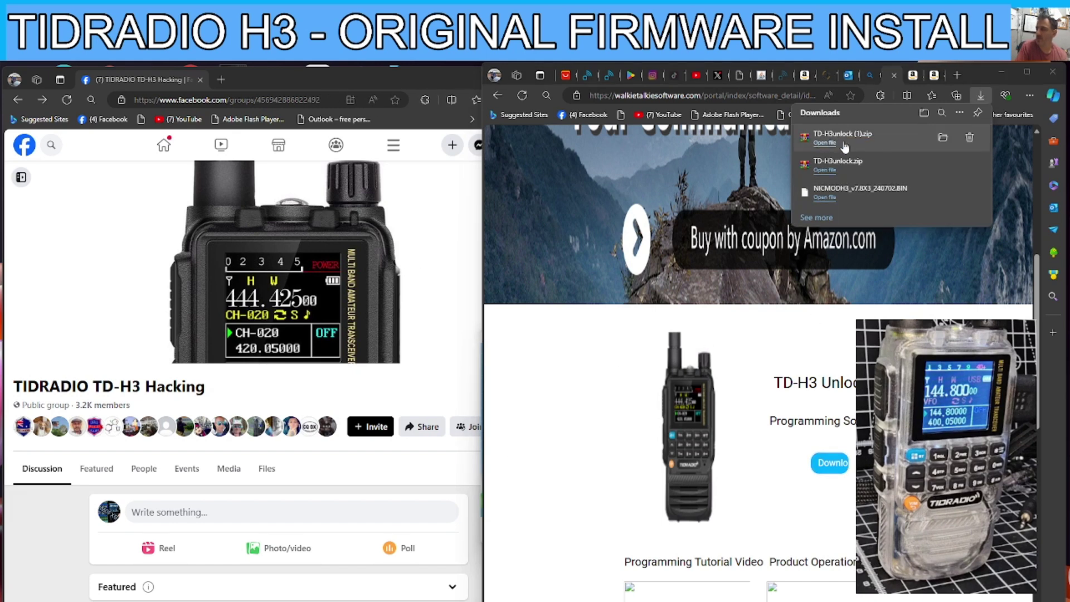
pyautogui.click(824, 143)
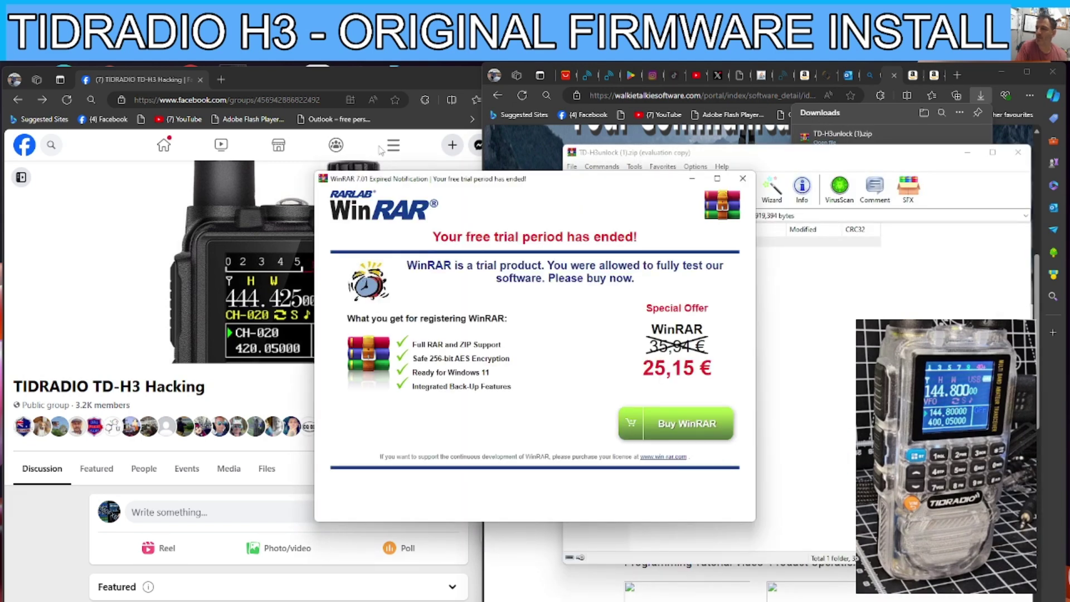
pyautogui.click(742, 178)
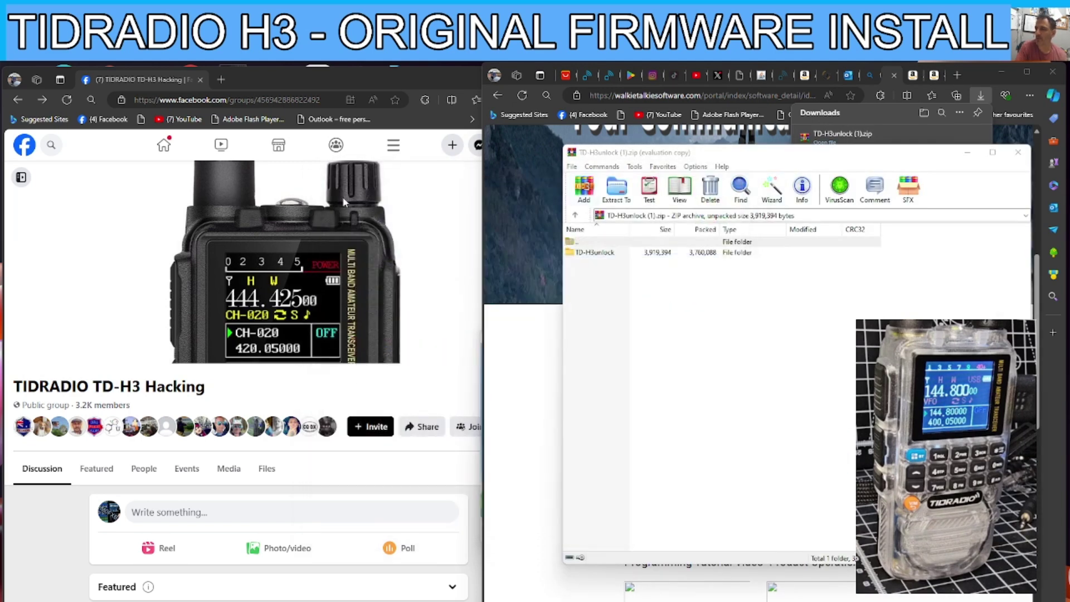
pyautogui.doubleClick(595, 252)
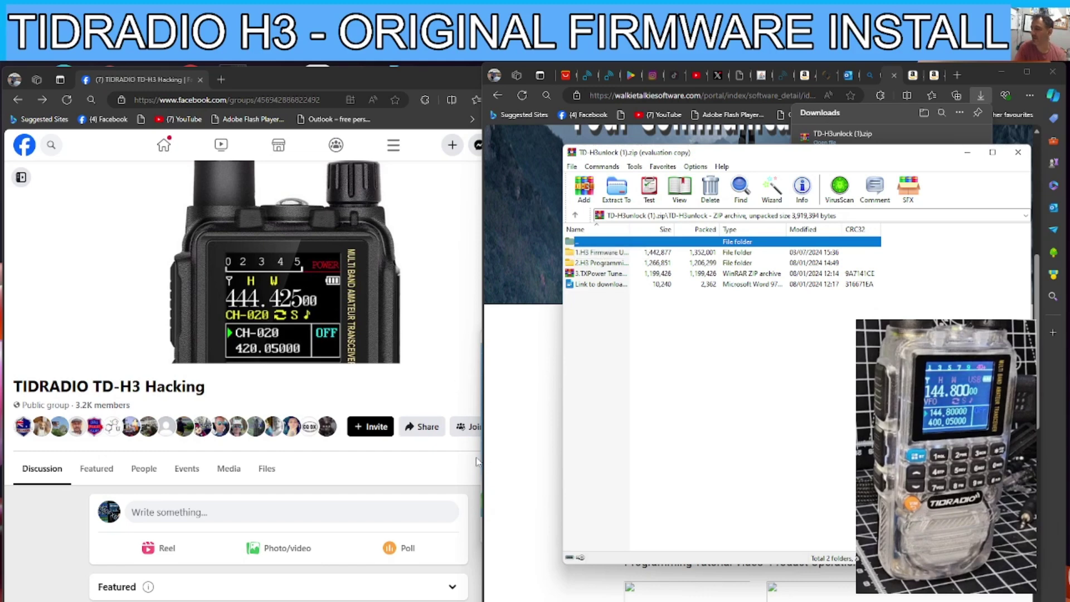
pyautogui.doubleClick(606, 254)
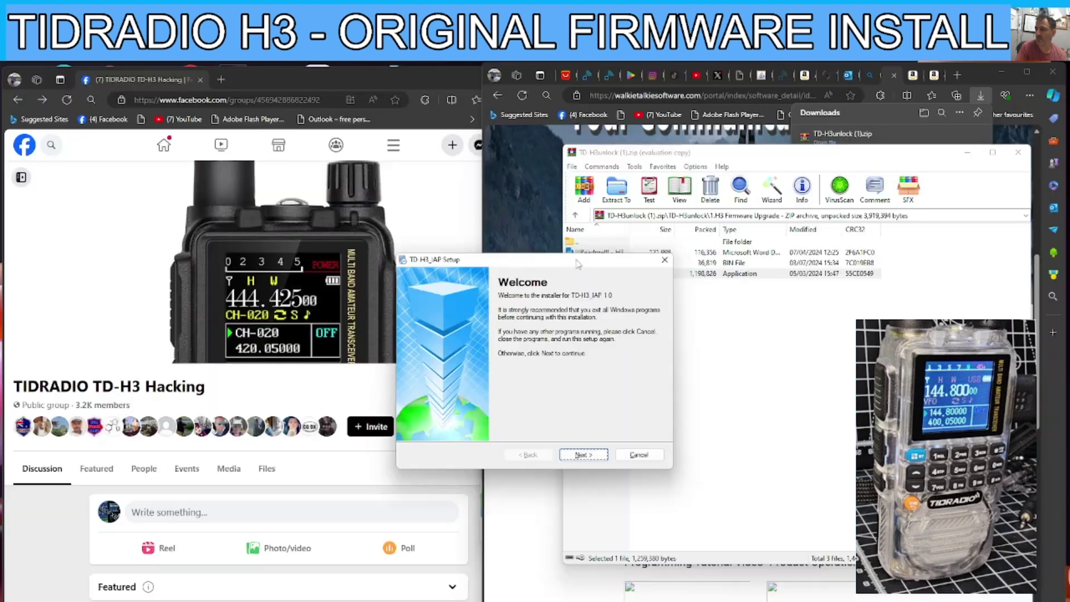
pyautogui.click(728, 420)
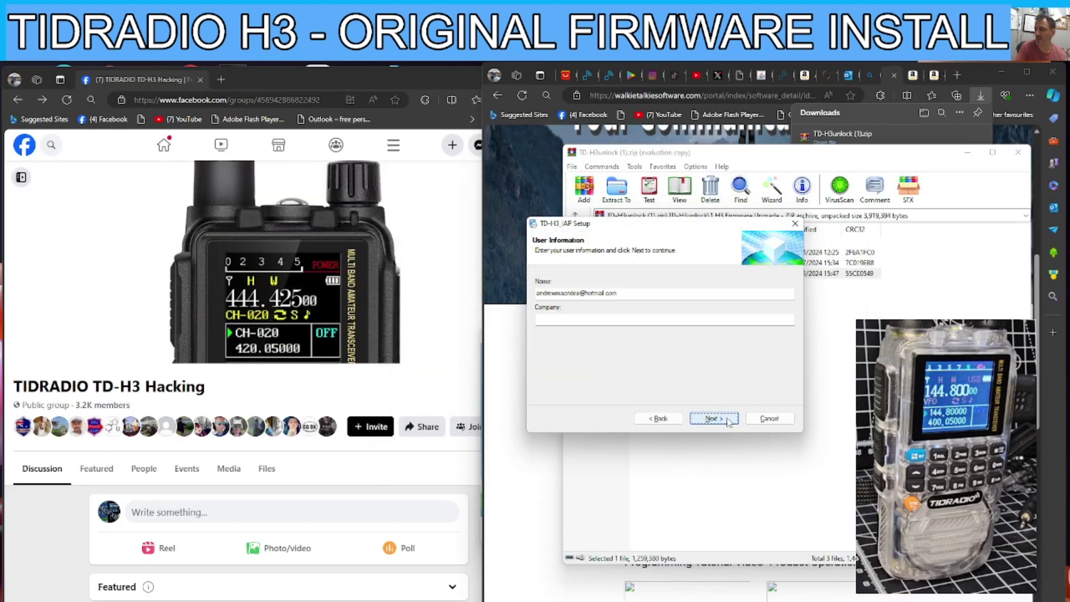
pyautogui.click(712, 419)
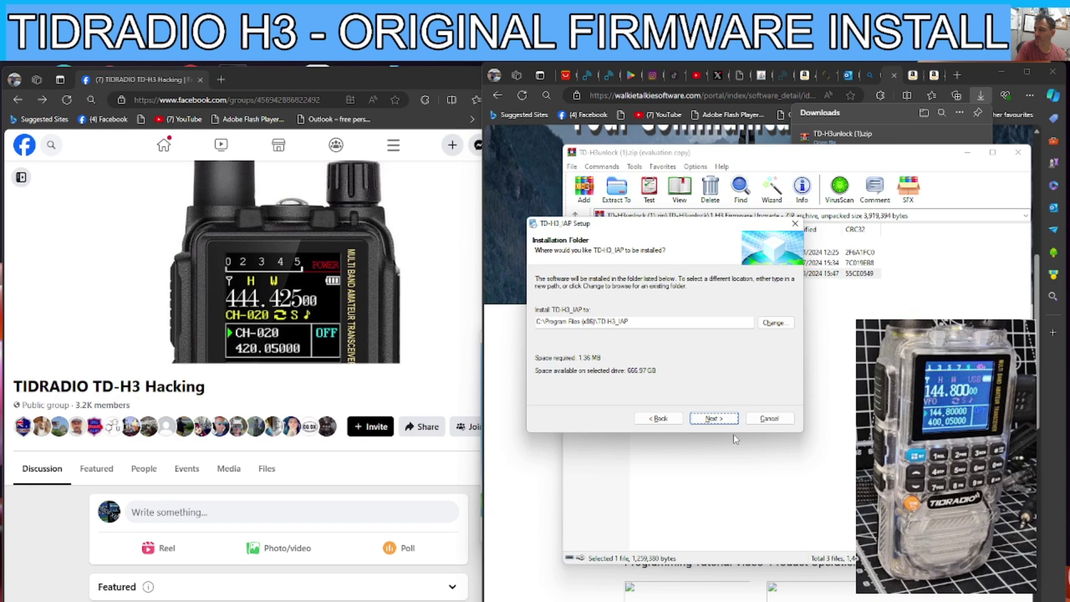
pyautogui.click(479, 453)
pyautogui.click(767, 419)
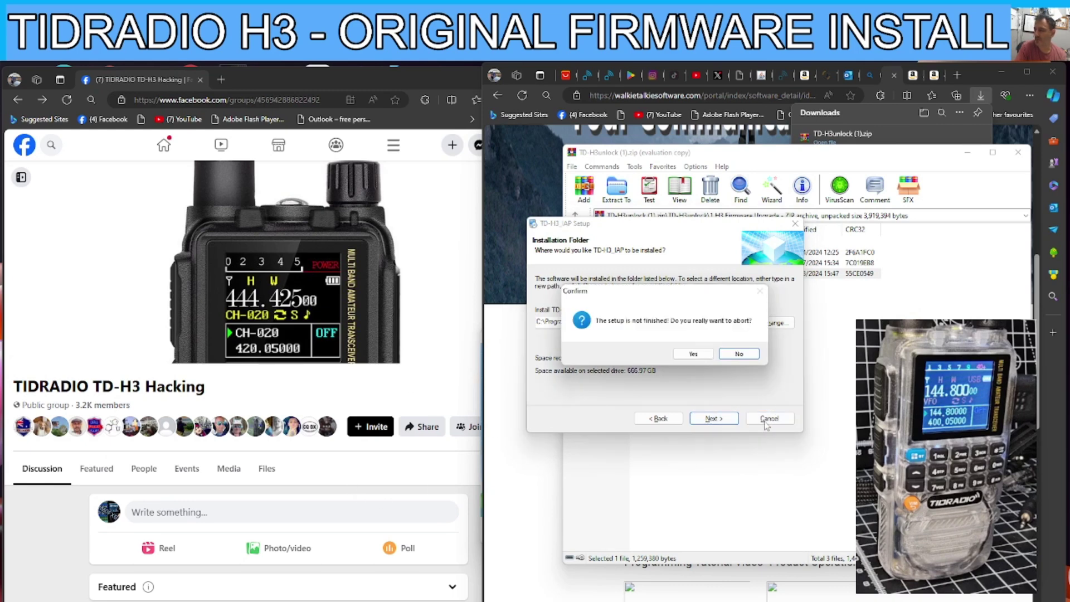
pyautogui.click(703, 360)
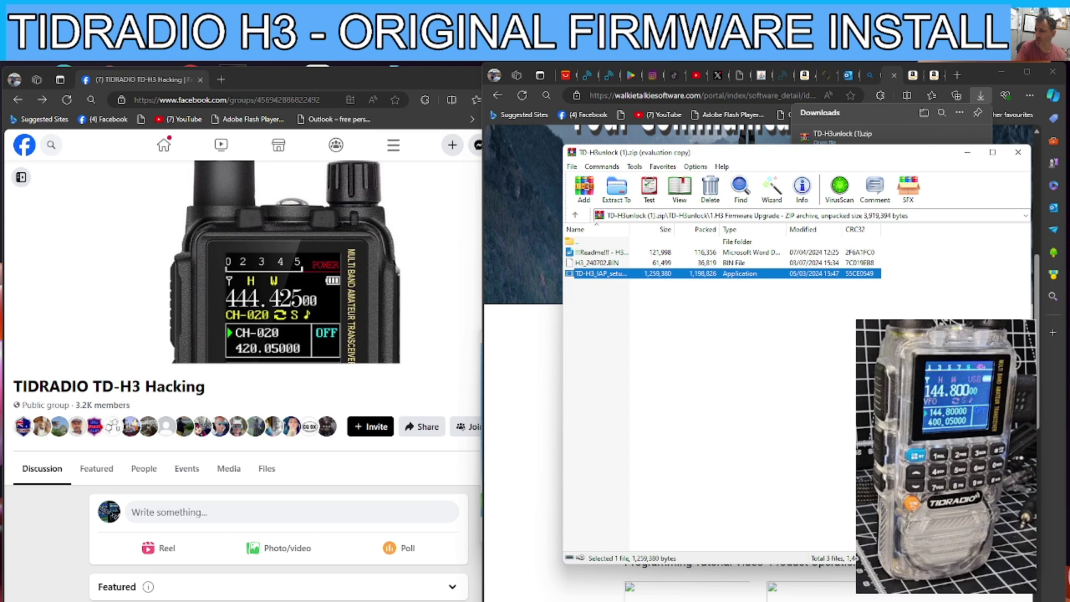
# Step: Minimize the archive window and bring the TD-H3_IAP program in front of the browser windows
pyautogui.click(967, 152)
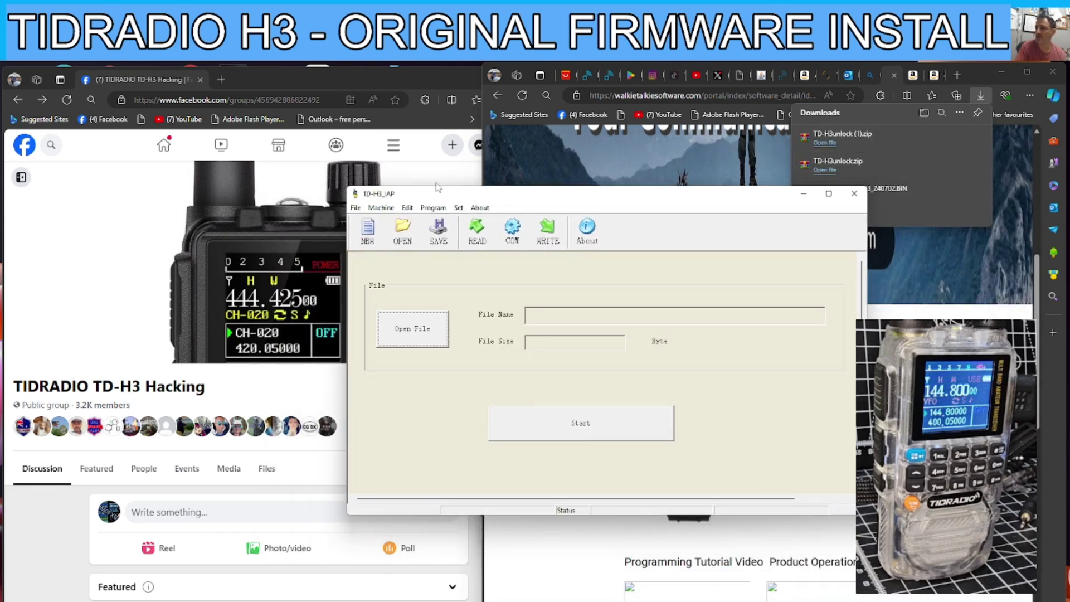
pyautogui.moveTo(402, 73); pyautogui.dragTo(211, 108)
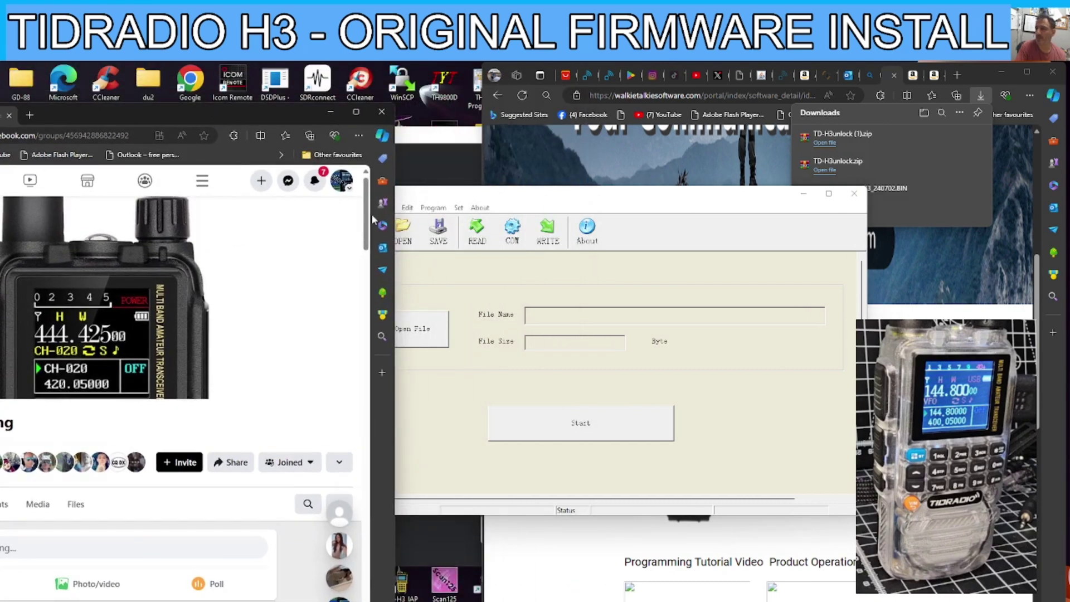
pyautogui.click(476, 449)
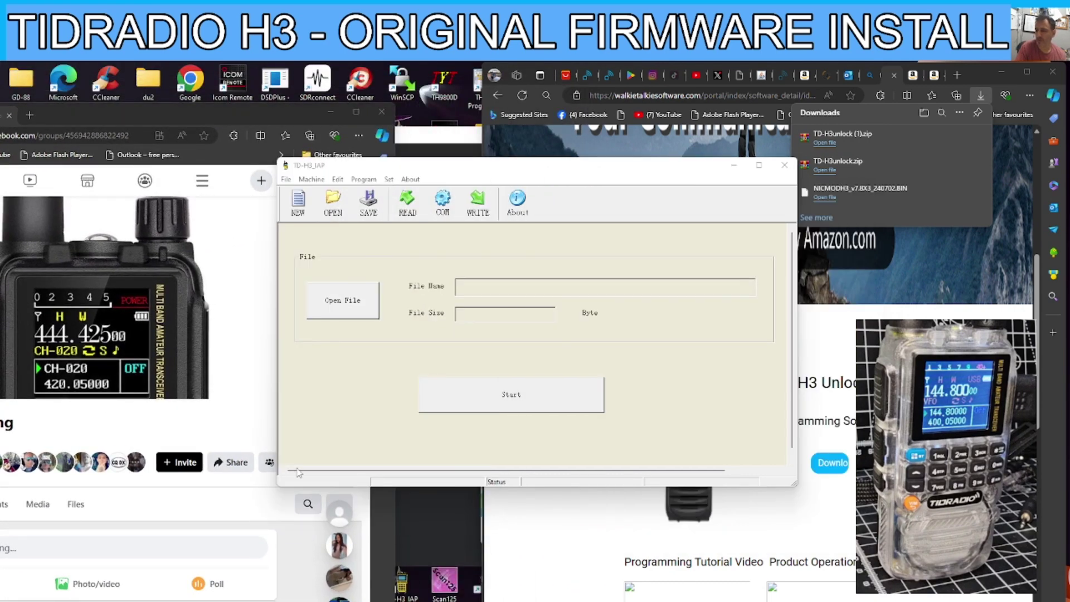
# Step: Switch the browser to Amazon and show the product page of the 8 In 1 USB programming cable
pyautogui.click(804, 76)
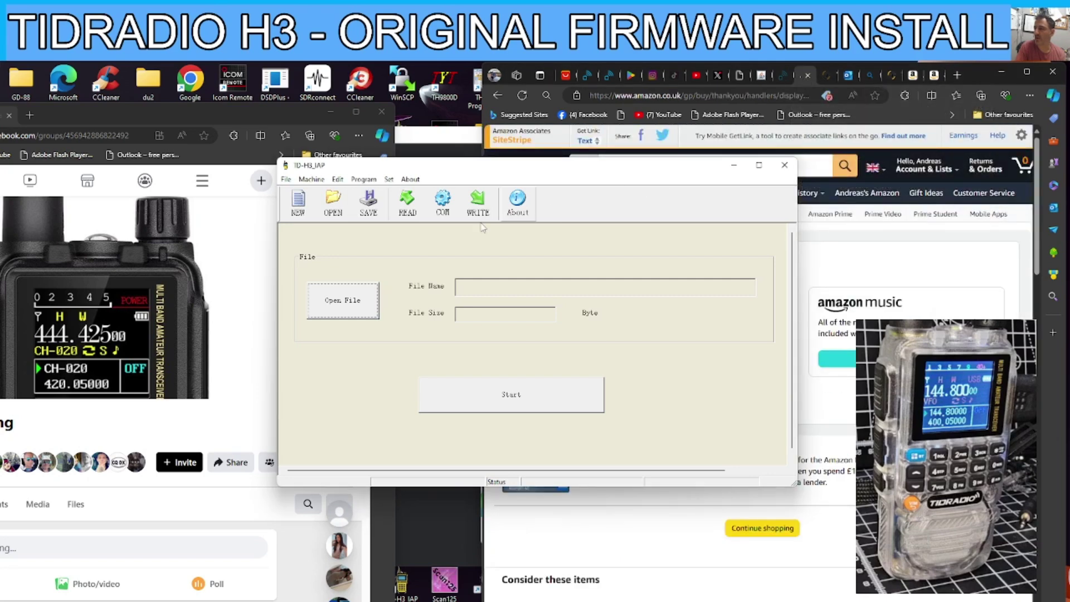
pyautogui.moveTo(656, 175); pyautogui.dragTo(588, 189)
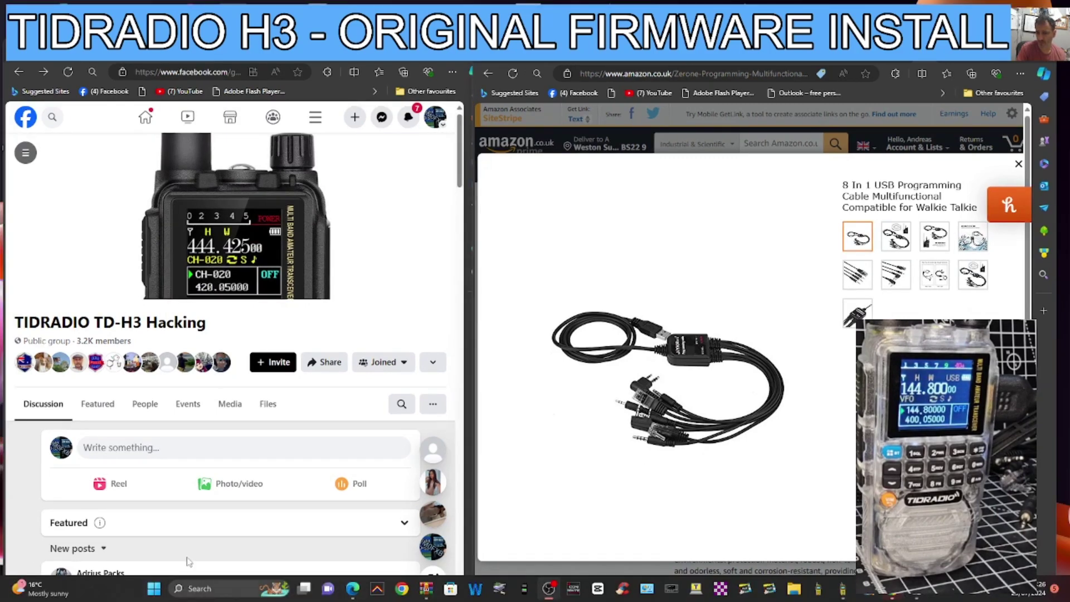
# Step: Check in Device Manager which COM port the programming cable uses under Ports (COM & LPT), and minimize it
pyautogui.rightClick(154, 589)
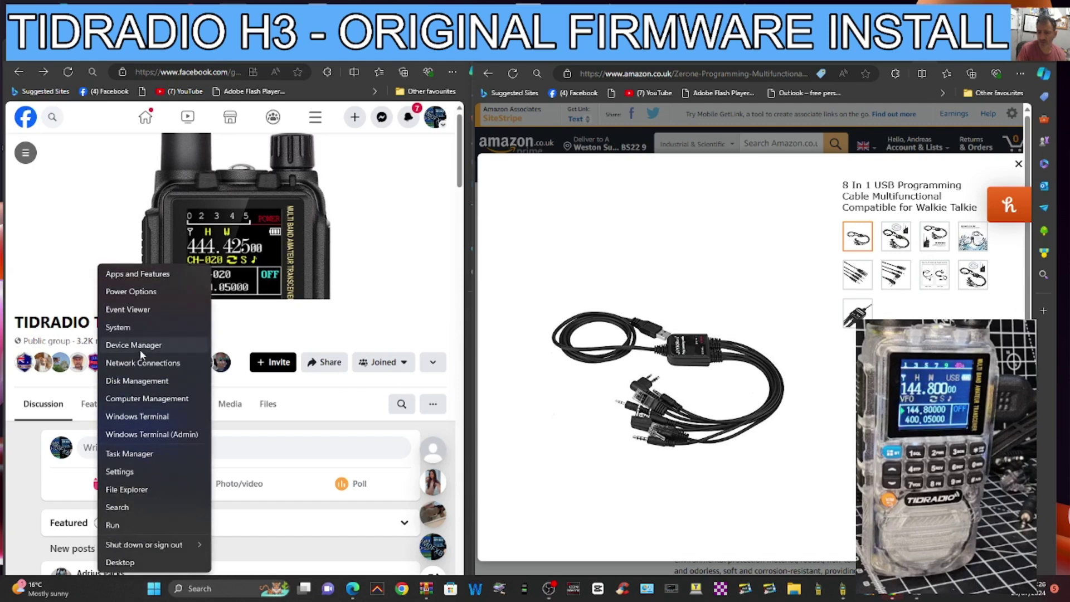
pyautogui.click(143, 354)
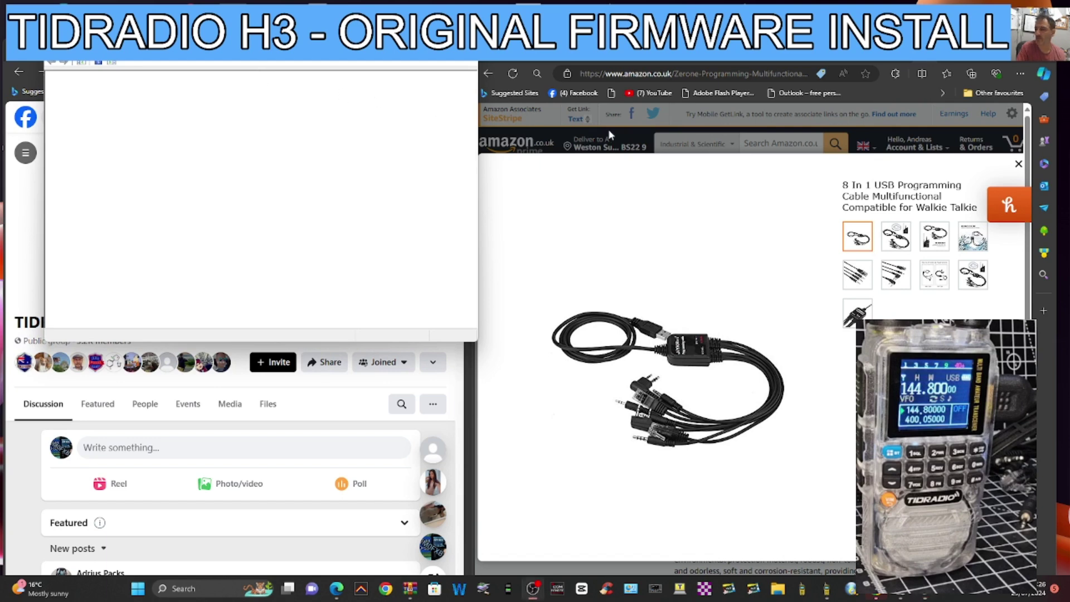
pyautogui.moveTo(214, 33); pyautogui.dragTo(205, 99)
pyautogui.doubleClick(95, 271)
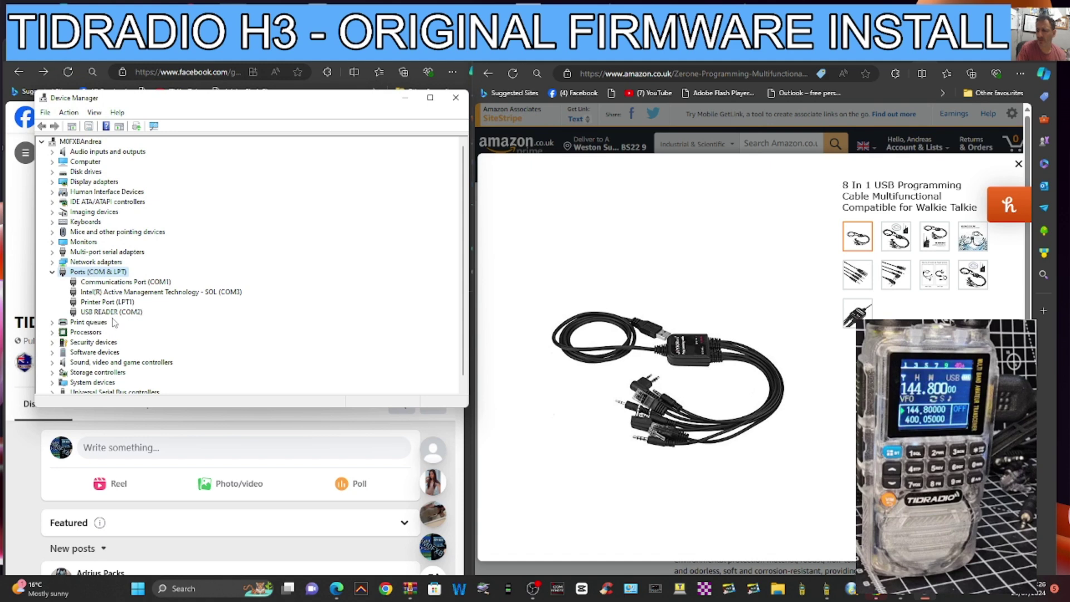
pyautogui.click(406, 98)
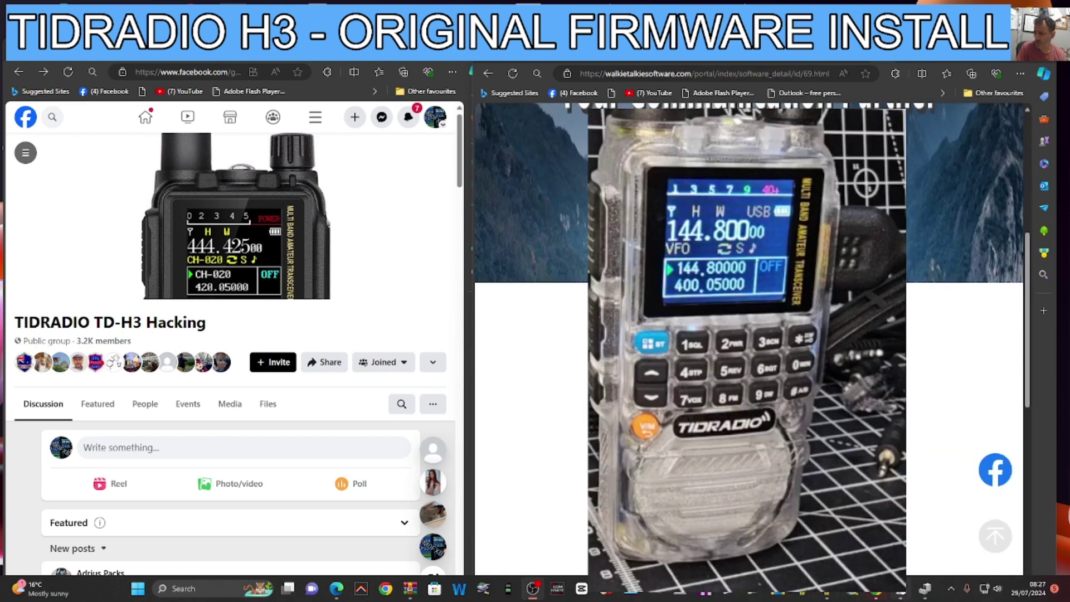
# Step: Bring TD-H3_IAP back up beside the radio view and set its communication port to COM2
pyautogui.click(827, 594)
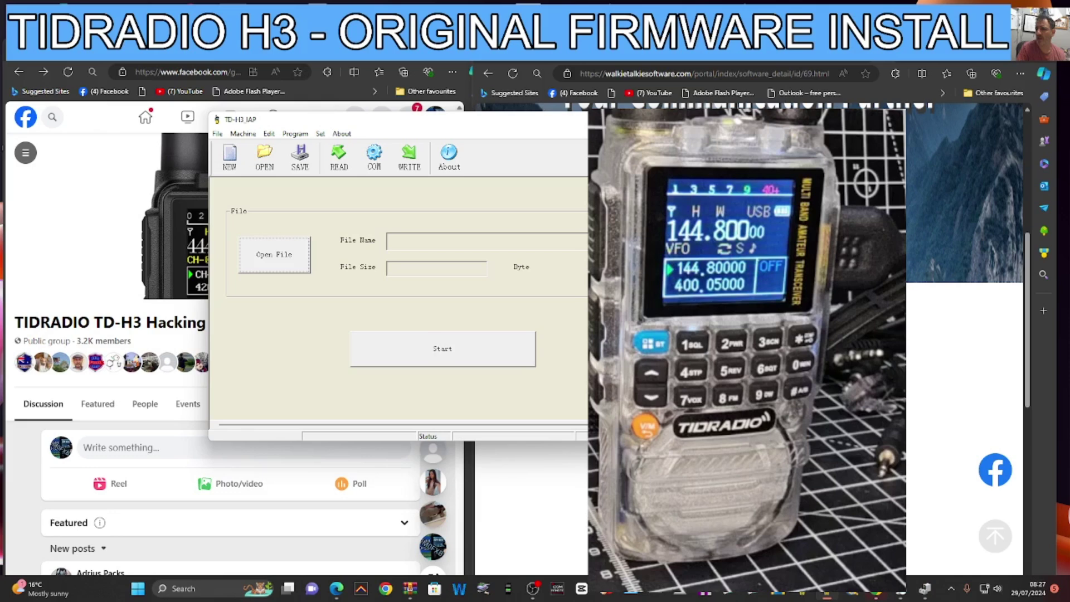
pyautogui.moveTo(628, 121); pyautogui.dragTo(443, 163)
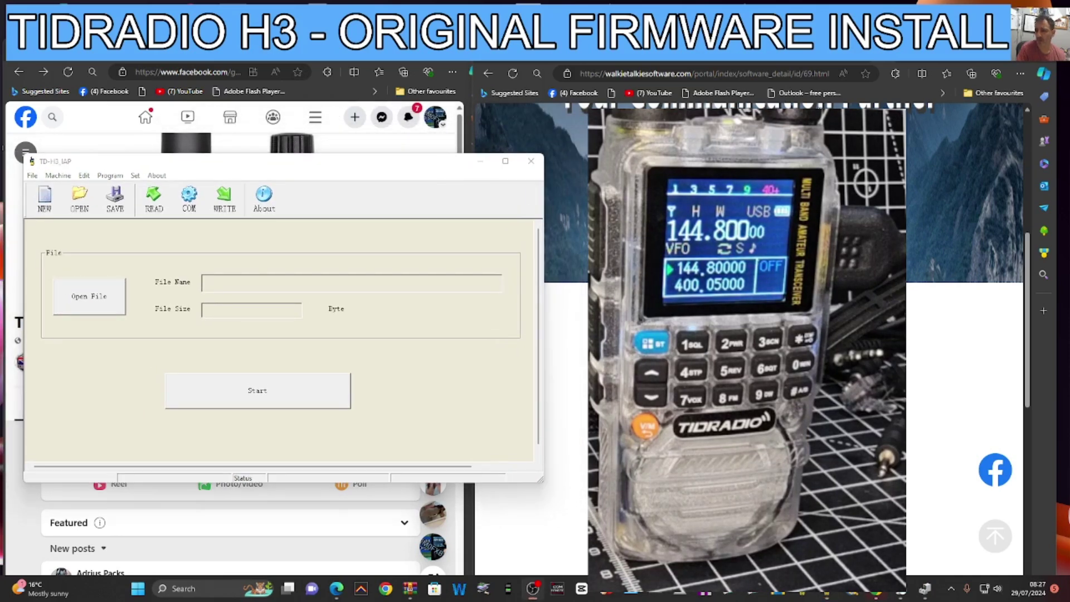
pyautogui.click(190, 201)
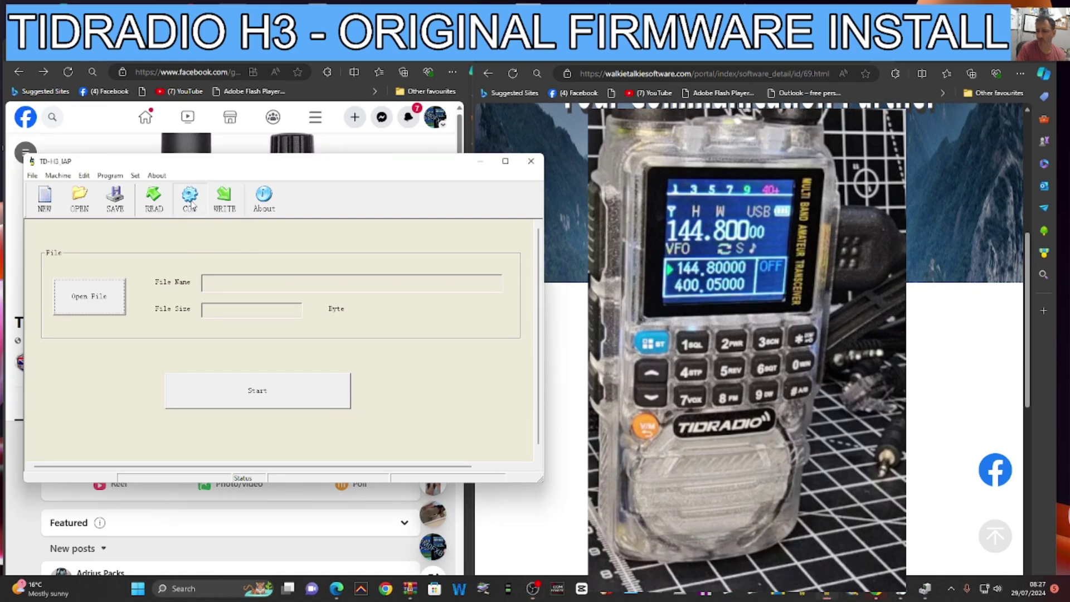
pyautogui.click(159, 294)
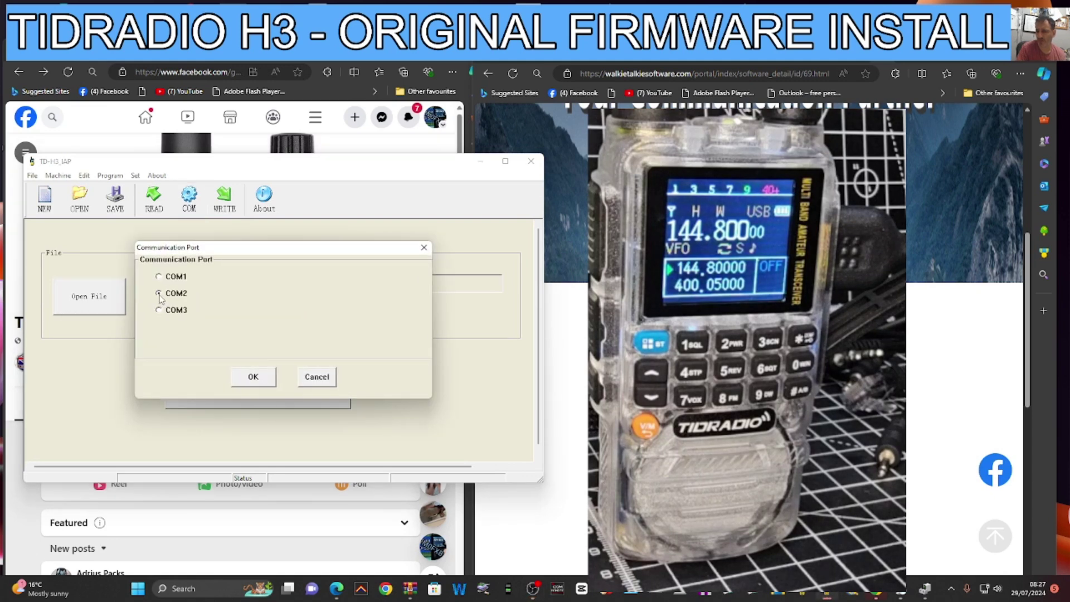
pyautogui.click(245, 384)
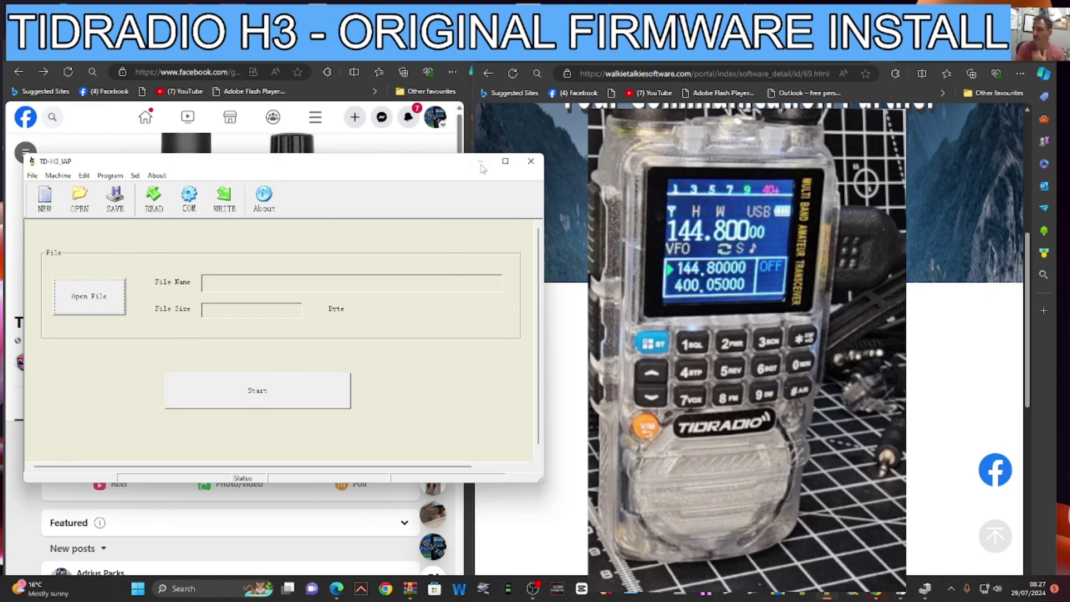
# Step: Load the firmware file H3_240702.BIN from the Downloads folder into TD-H3_IAP
pyautogui.click(83, 307)
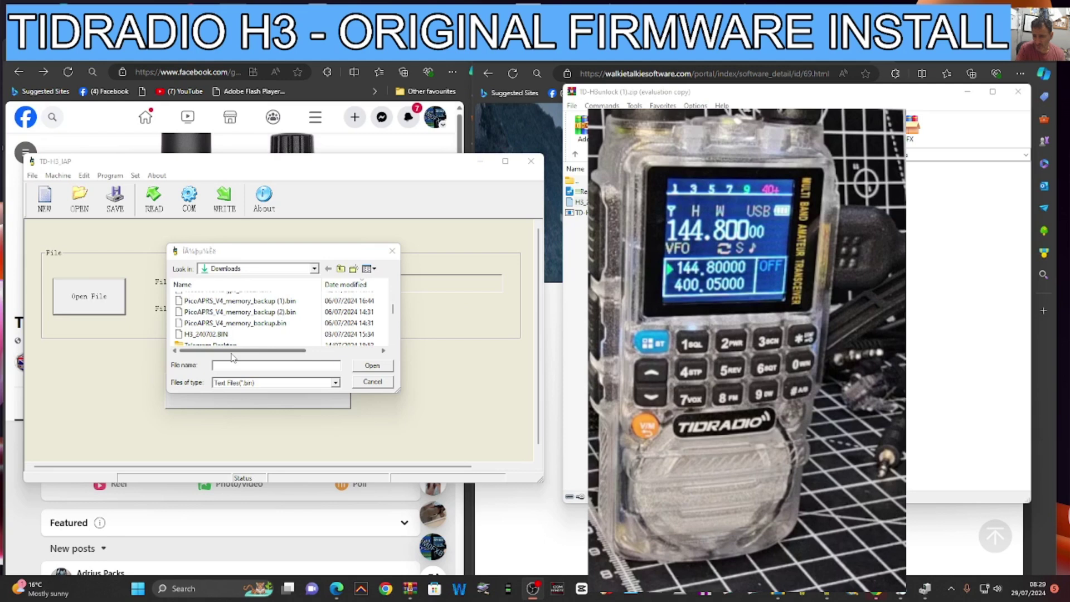
pyautogui.doubleClick(207, 334)
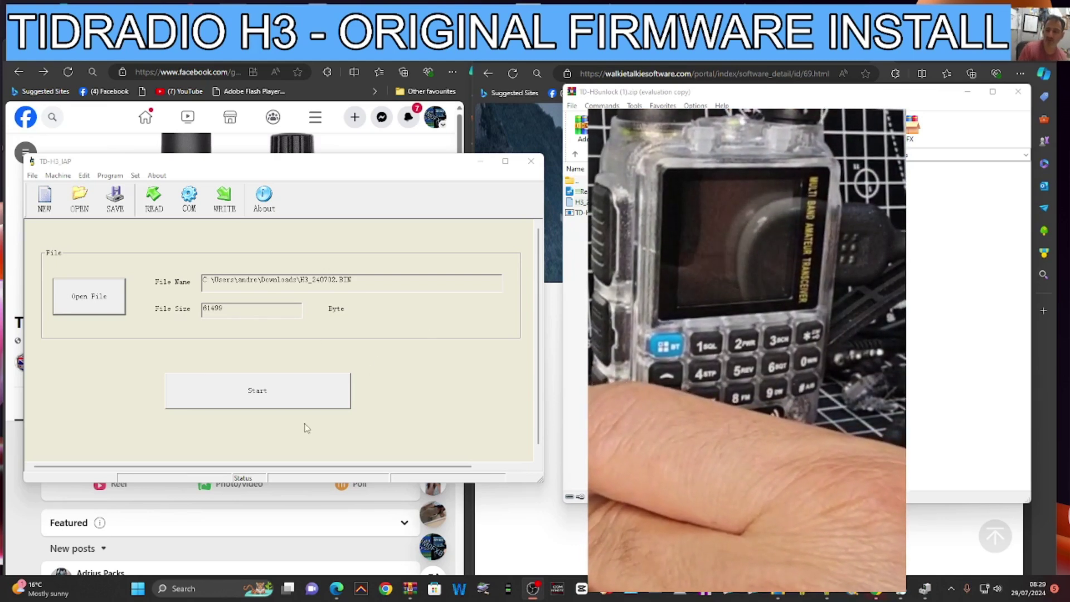
# Step: Try to write the loaded H3_240702.BIN firmware to the radio and dismiss the resulting dialog
pyautogui.click(262, 392)
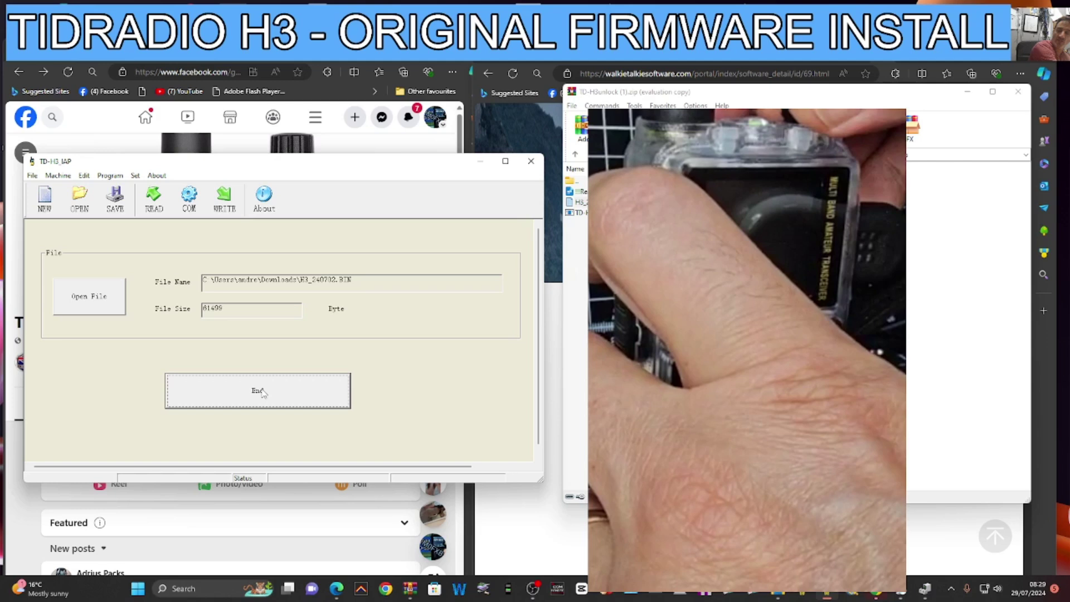
pyautogui.click(263, 391)
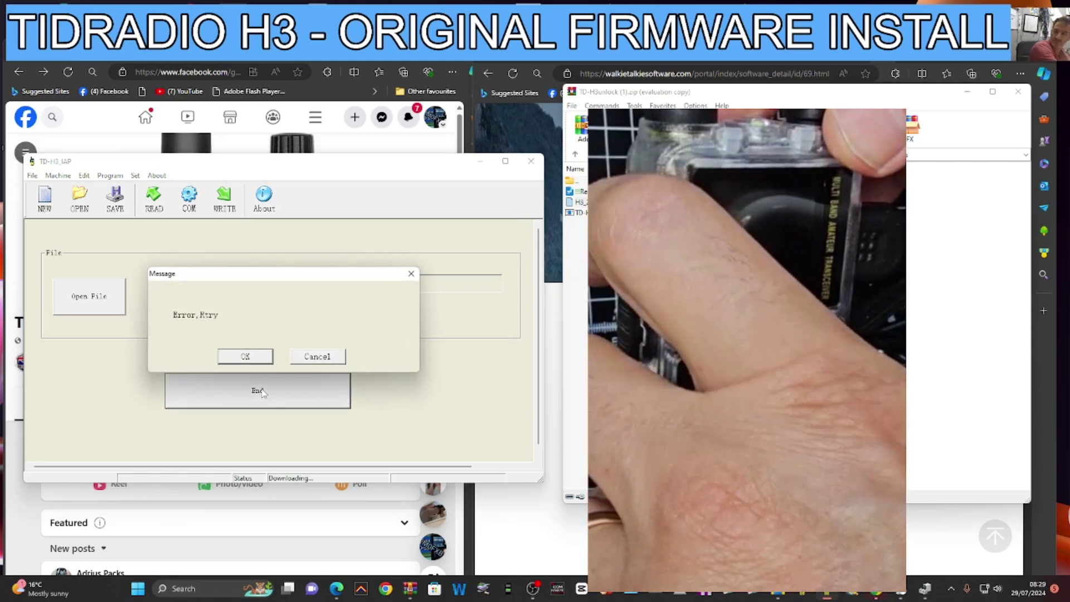
pyautogui.click(260, 358)
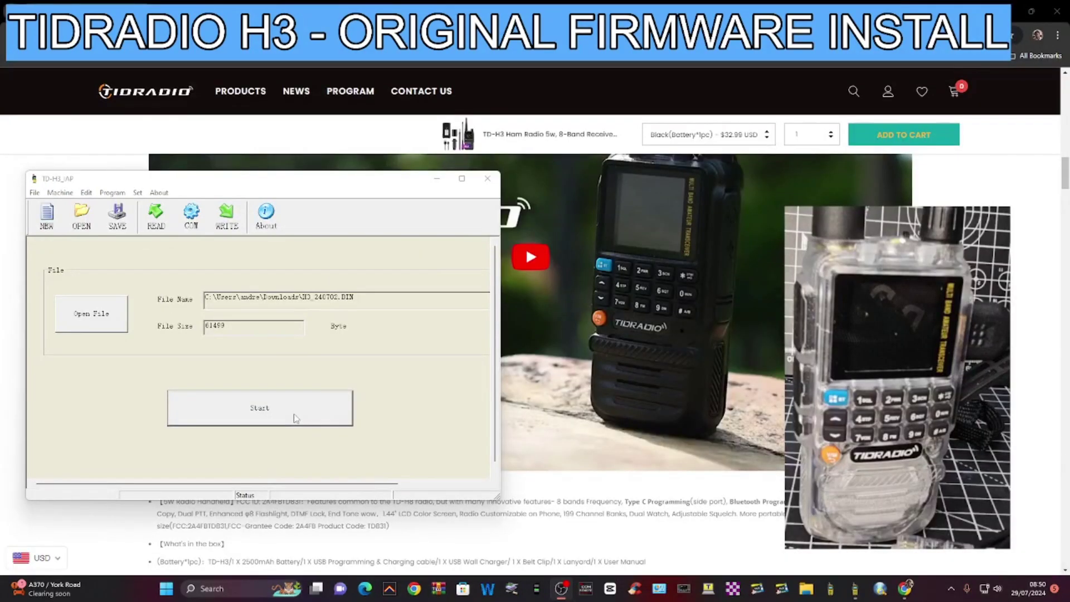
# Step: Start the transfer of the H3_240702.BIN firmware to the radio again
pyautogui.click(295, 418)
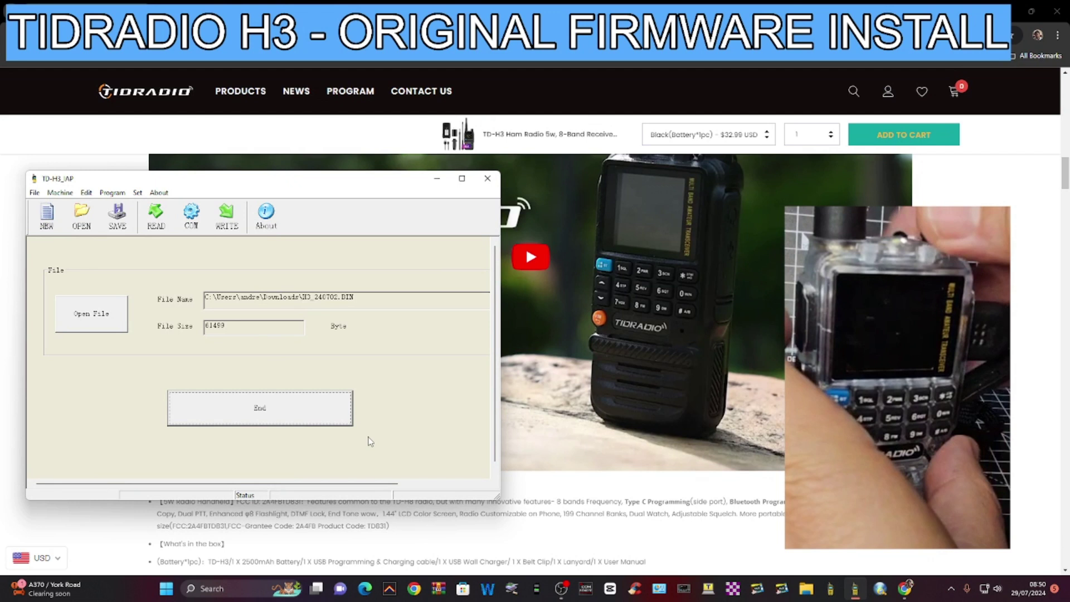